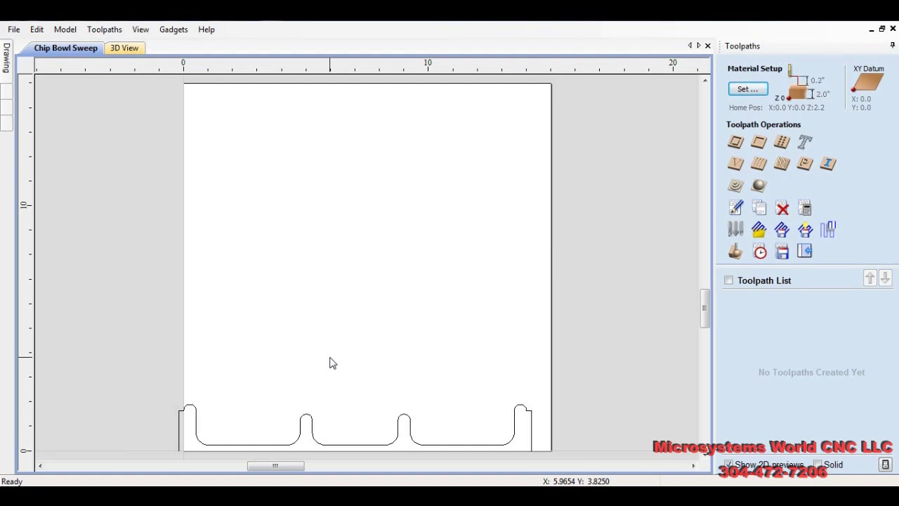
- Select and deselect the scalloped bowl profile, then bring up the Drawing tools with F11
{"action": "left_click", "coordinate": [347, 446]}
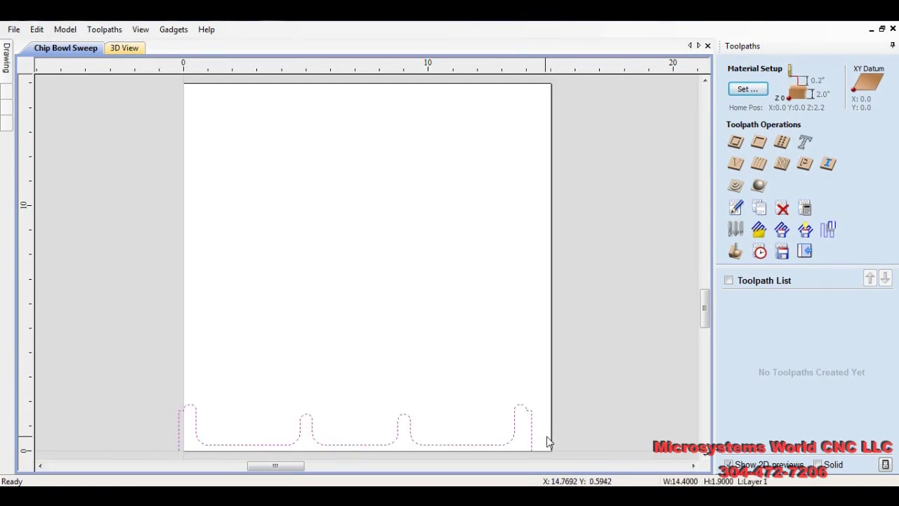
{"action": "left_click", "coordinate": [512, 363]}
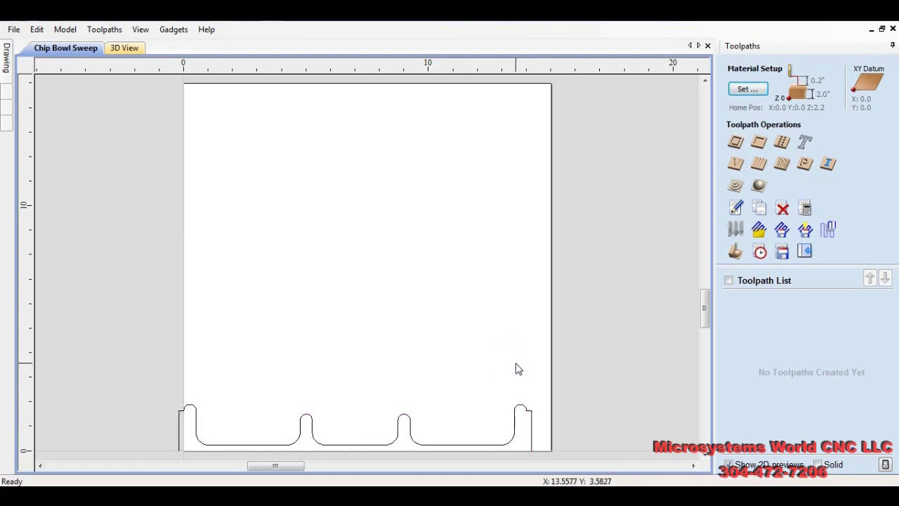
{"action": "key", "text": "F11"}
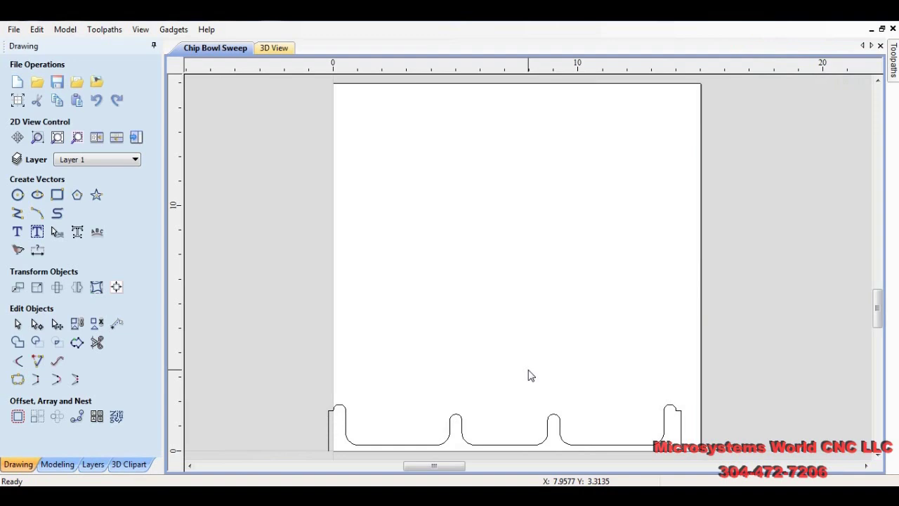
- Draw a 14.4-inch diameter circle centred at X 7.5, Y 7.5
{"action": "left_click", "coordinate": [18, 196]}
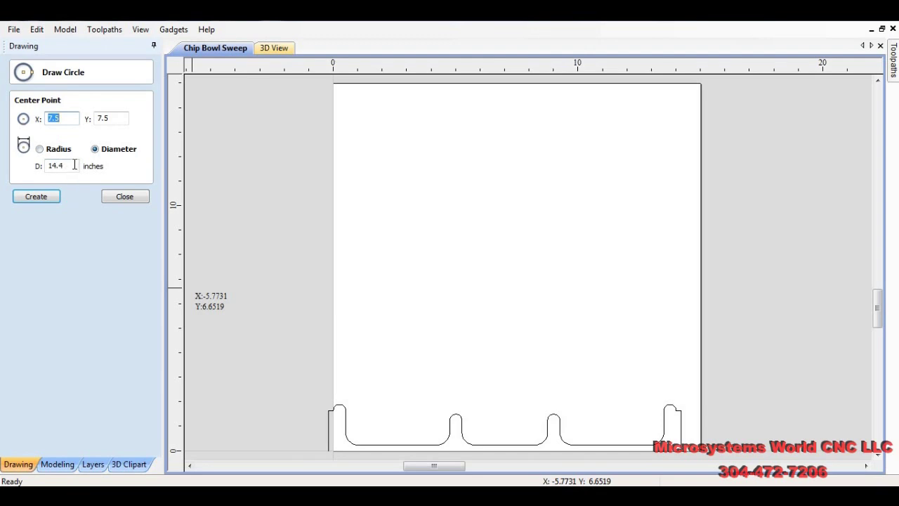
{"action": "left_click_drag", "start_coordinate": [67, 165], "coordinate": [58, 167]}
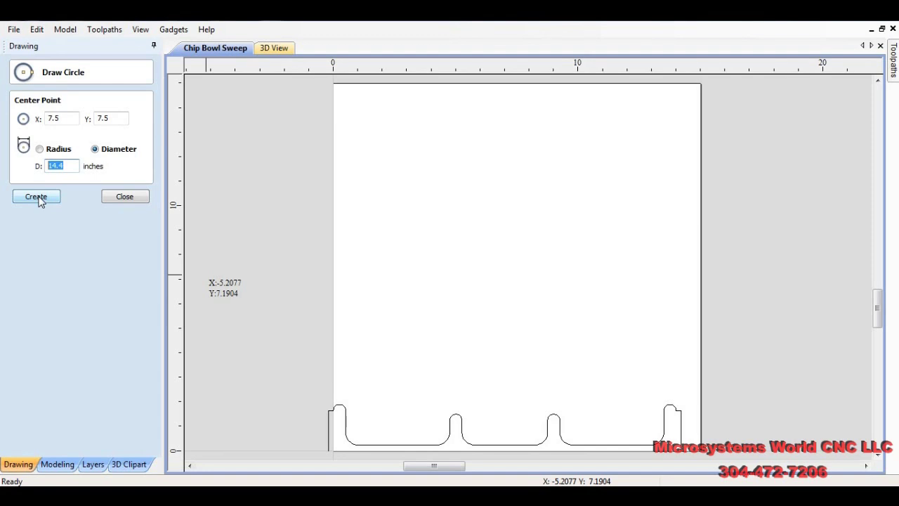
{"action": "left_click", "coordinate": [36, 197]}
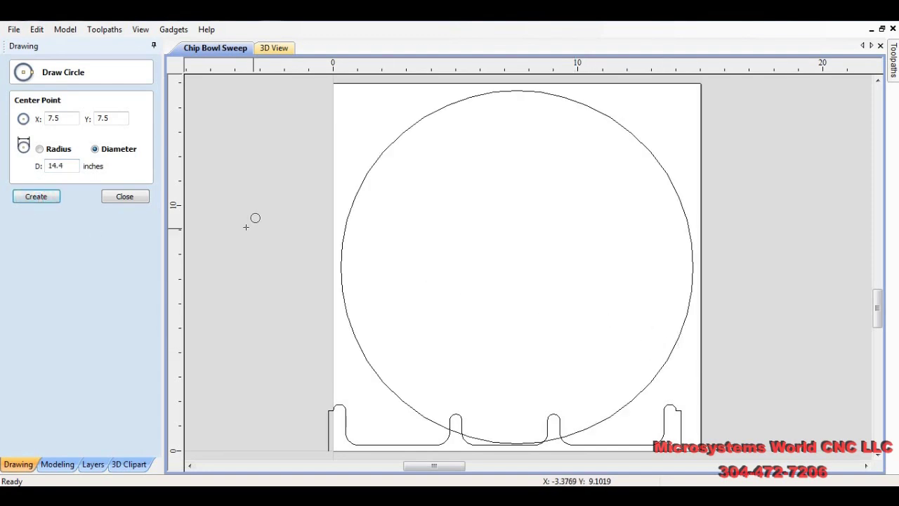
{"action": "left_click", "coordinate": [123, 198]}
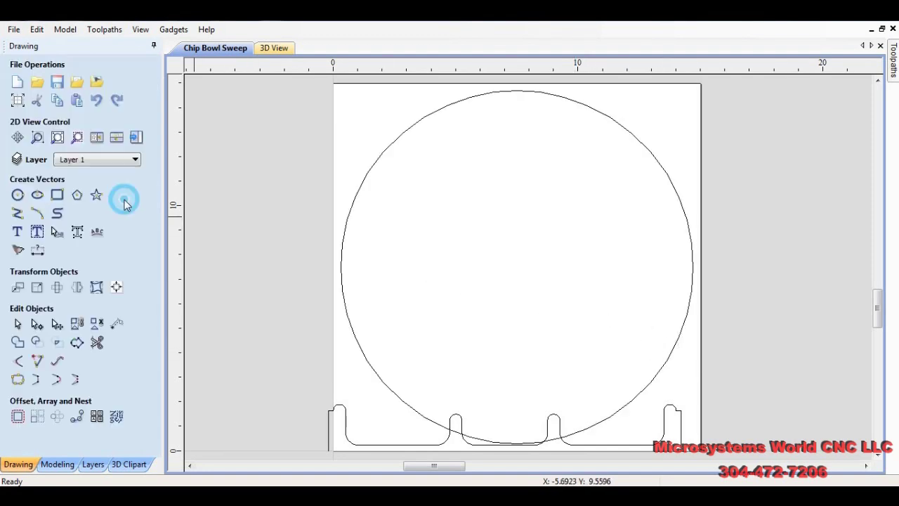
{"action": "left_click", "coordinate": [660, 373]}
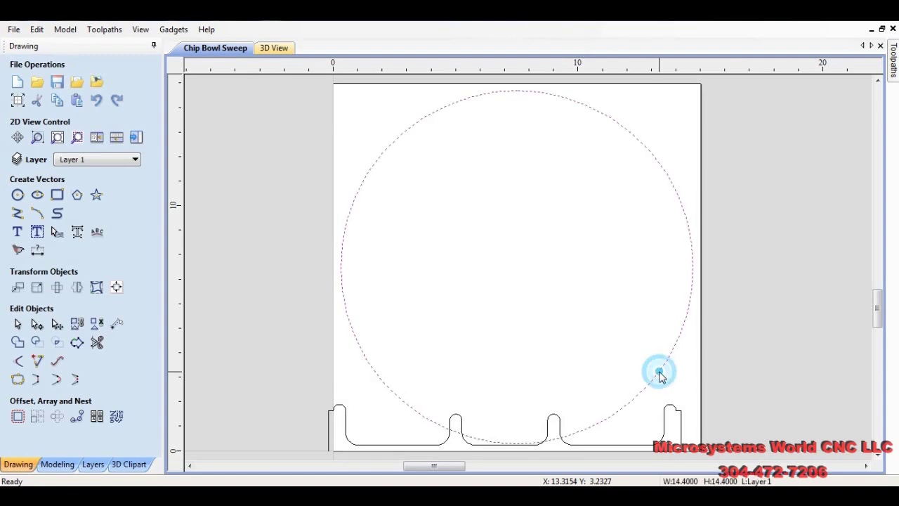
{"action": "key", "text": "n"}
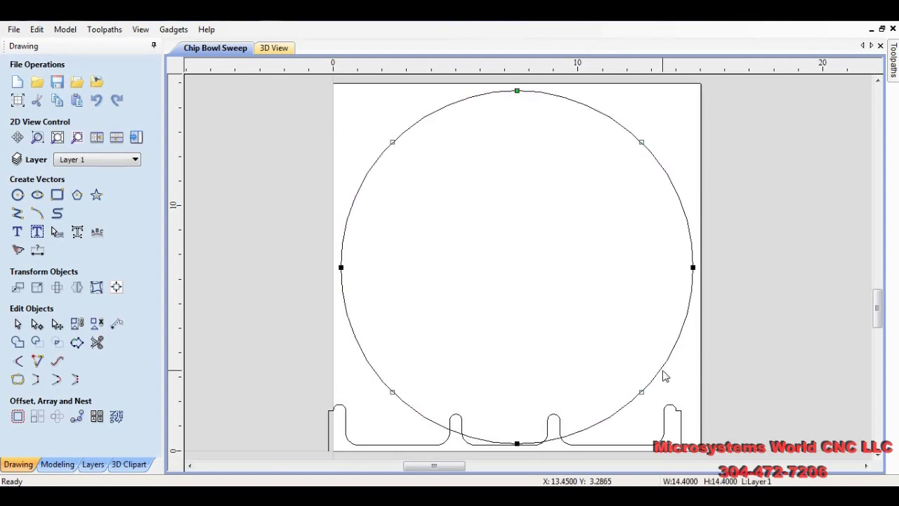
{"action": "left_click", "coordinate": [516, 90]}
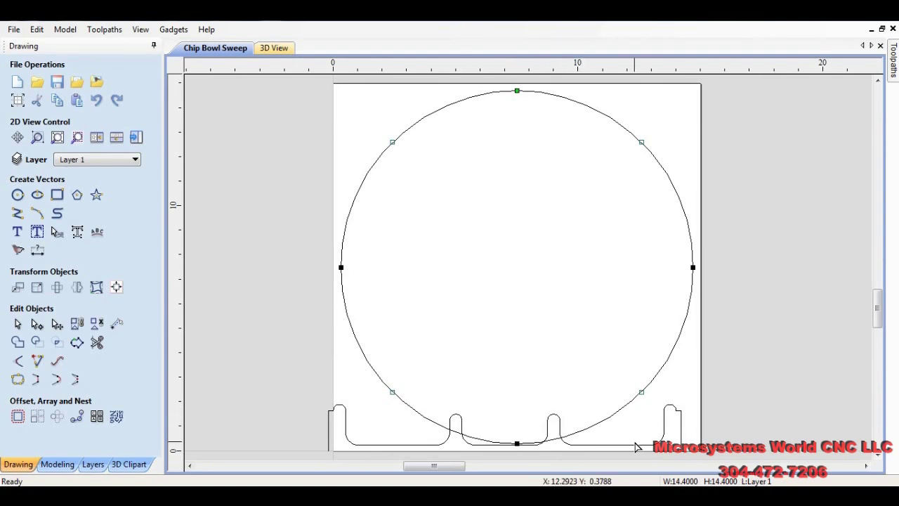
{"action": "left_click", "coordinate": [679, 376]}
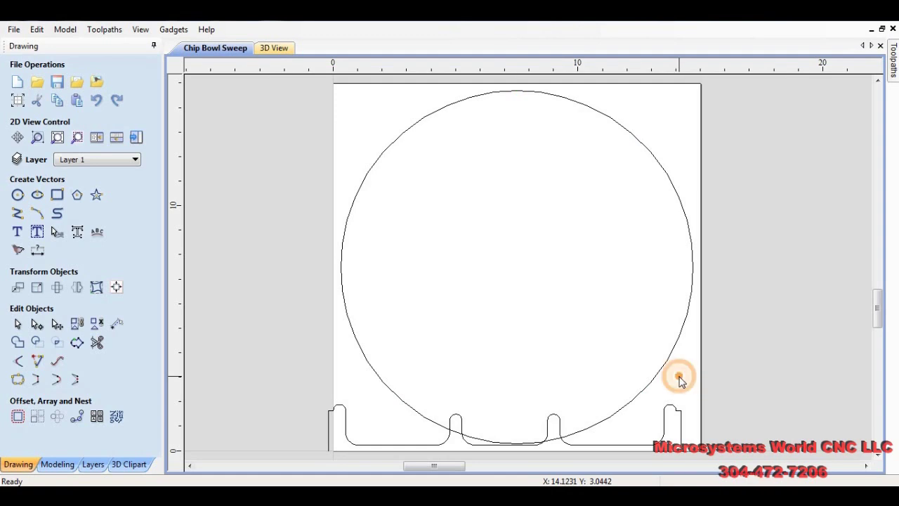
{"action": "left_click", "coordinate": [661, 377]}
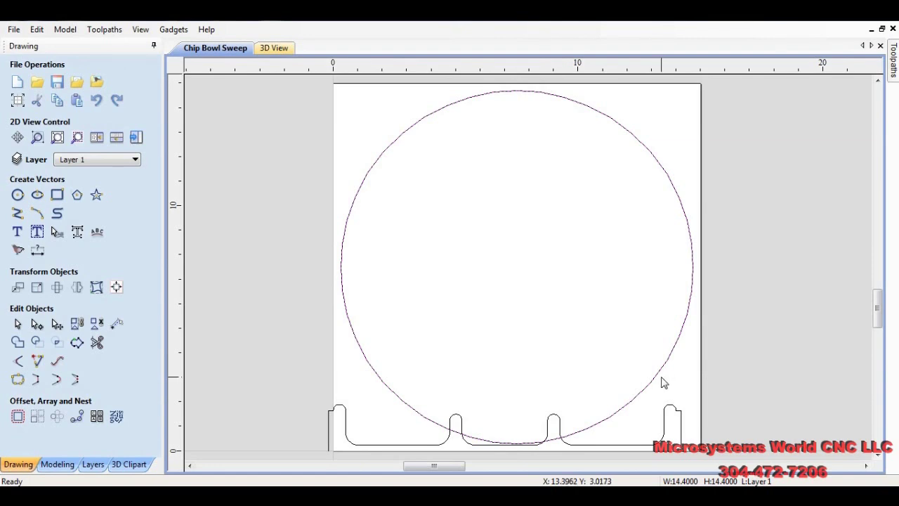
{"action": "left_click", "coordinate": [667, 382]}
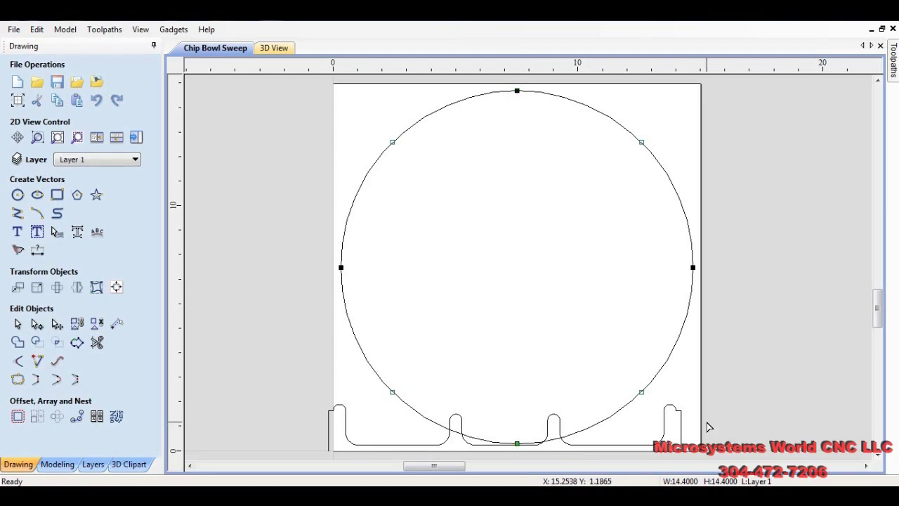
{"action": "left_click", "coordinate": [689, 379]}
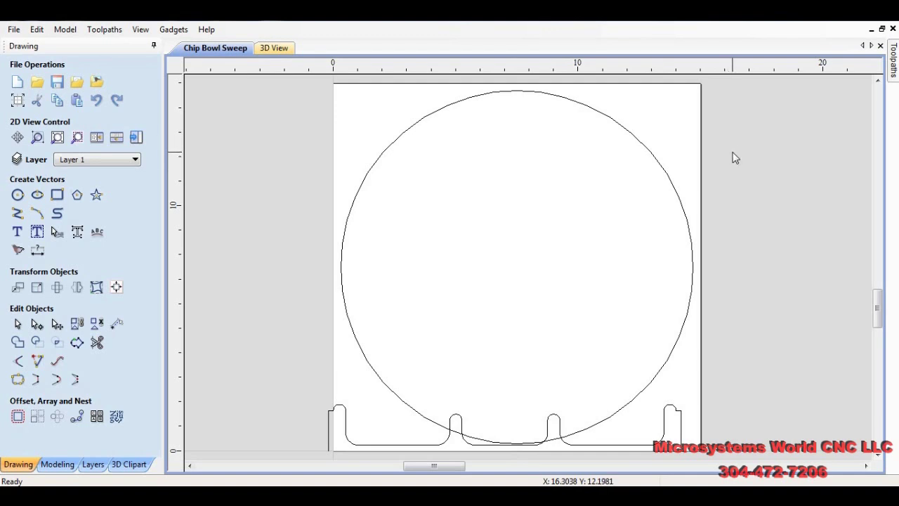
{"action": "left_click", "coordinate": [58, 464]}
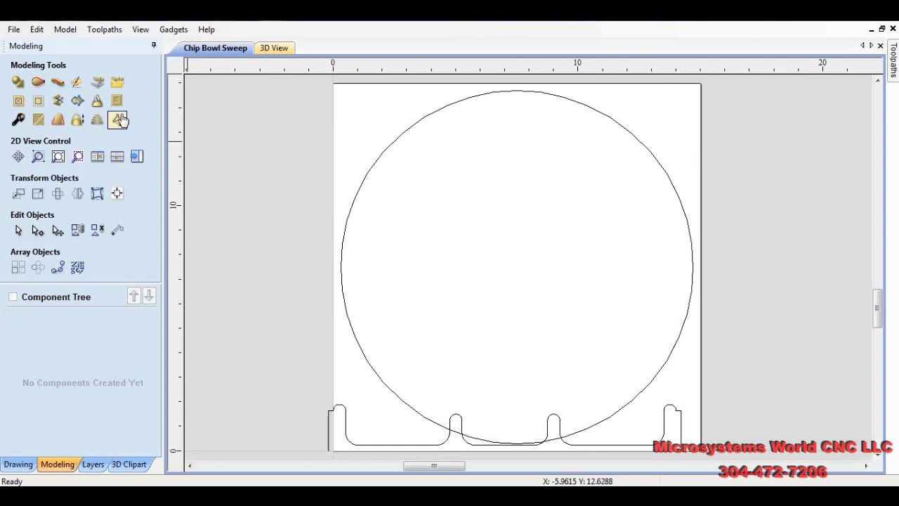
- Start a Two Rail Sweep using the circle as drive rail and the scalloped profile as cross section
{"action": "left_click", "coordinate": [36, 83]}
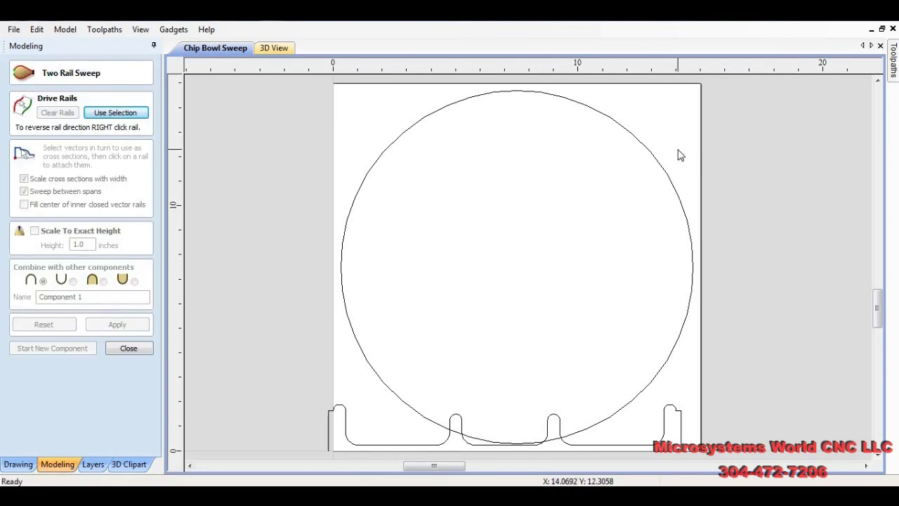
{"action": "left_click_drag", "start_coordinate": [677, 149], "coordinate": [645, 222]}
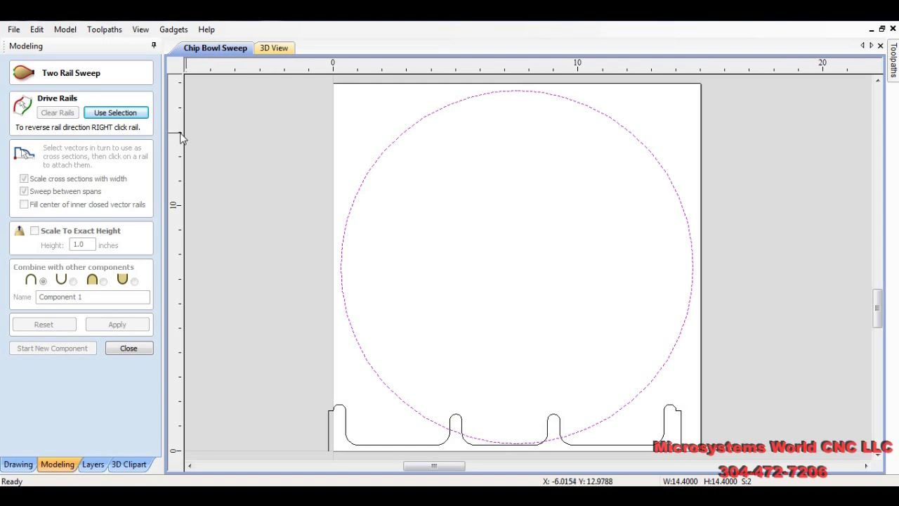
{"action": "left_click", "coordinate": [117, 113]}
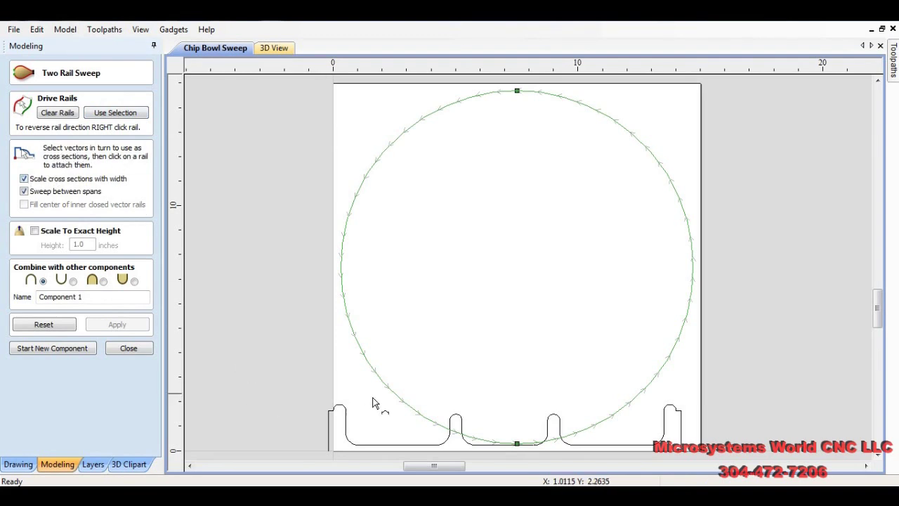
{"action": "left_click", "coordinate": [402, 446]}
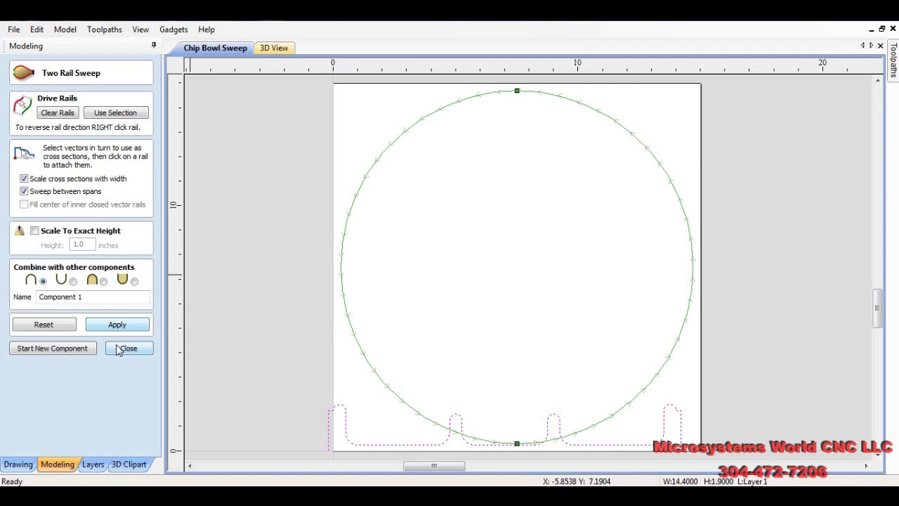
- With 2D and 3D views tiled, apply the sweep and view Component 1 isometrically
{"action": "key", "text": "F4"}
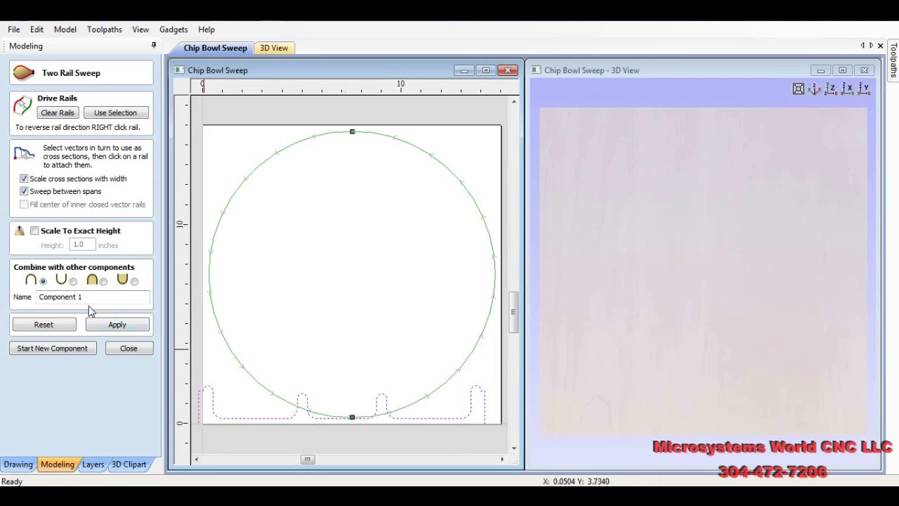
{"action": "left_click", "coordinate": [118, 326]}
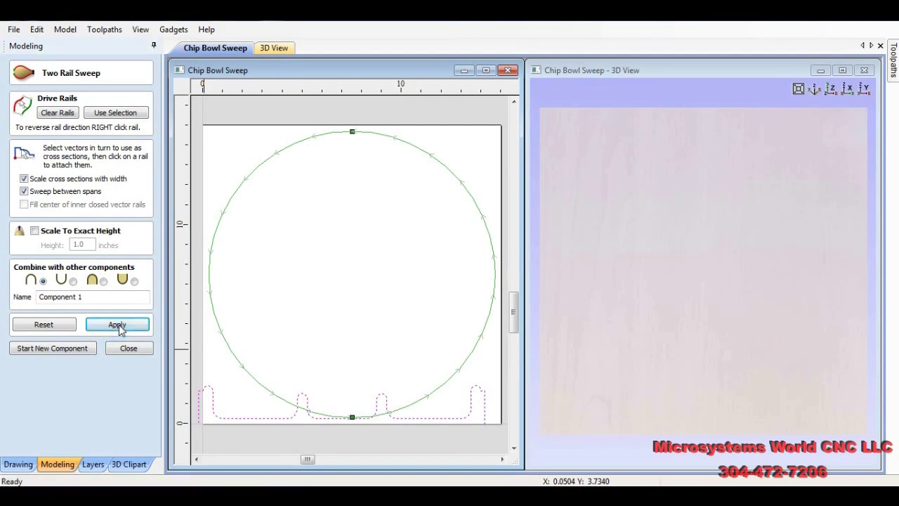
{"action": "left_click", "coordinate": [814, 89]}
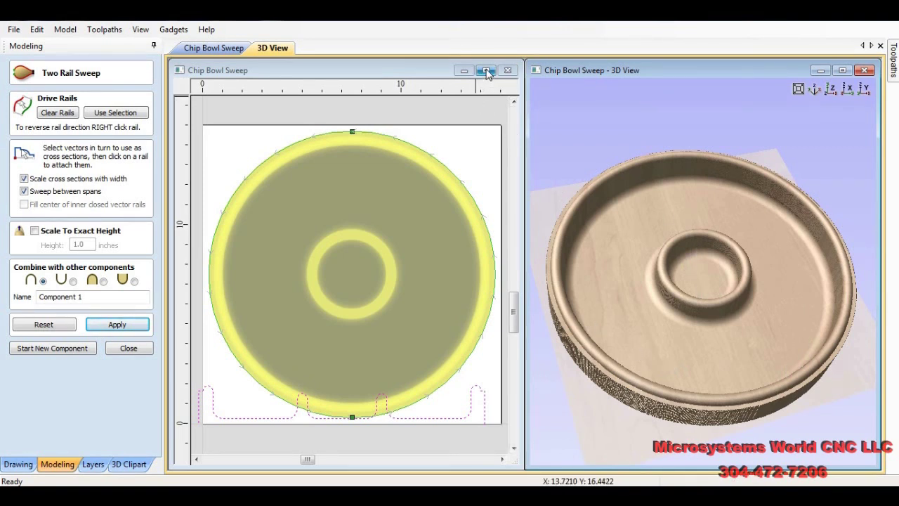
- Maximise the 3D view, return to the 2D drawing, close the sweep tool, and select the outer circle
{"action": "left_click", "coordinate": [843, 70]}
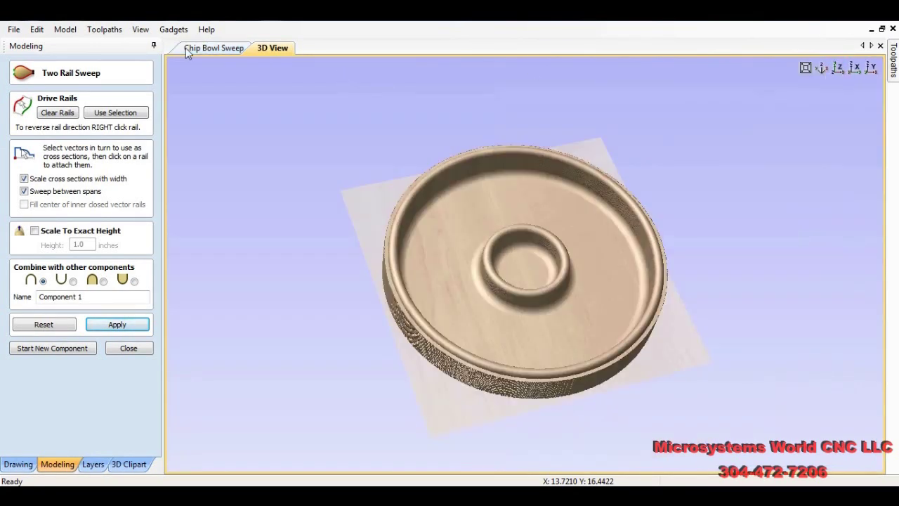
{"action": "left_click", "coordinate": [213, 48]}
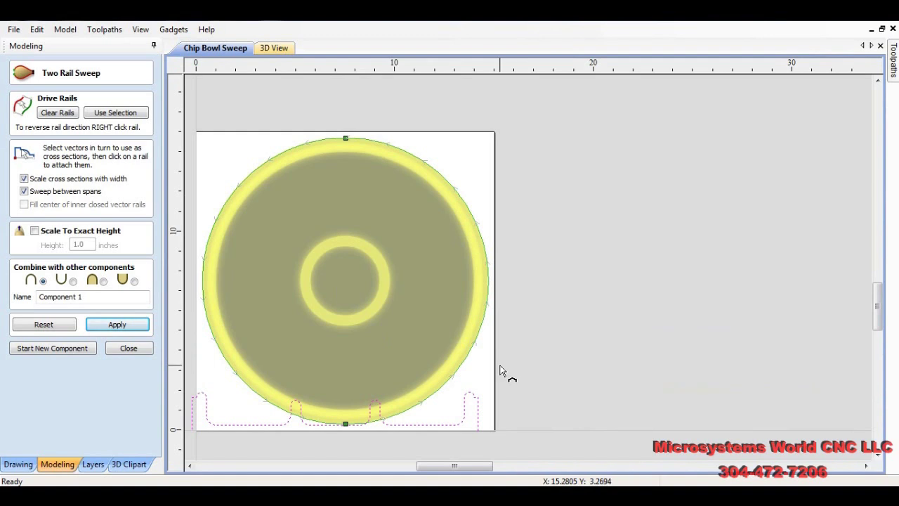
{"action": "left_click", "coordinate": [128, 353]}
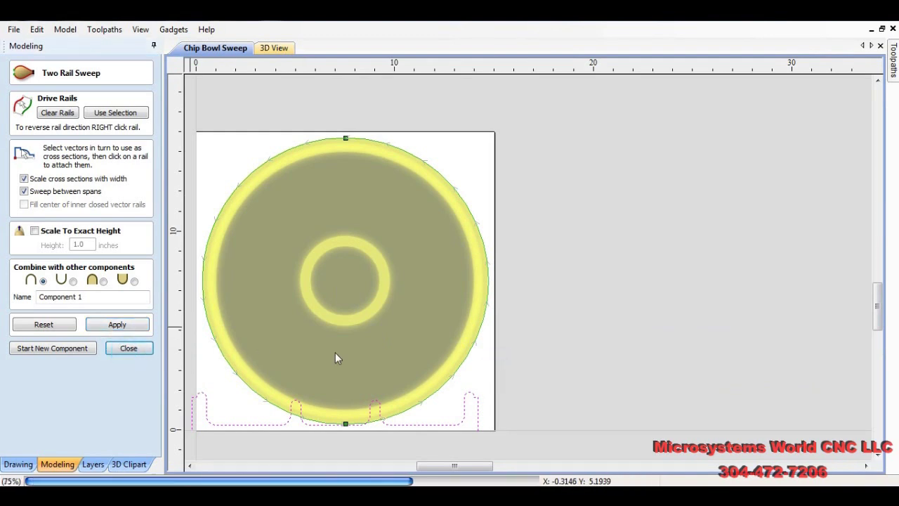
{"action": "left_click", "coordinate": [446, 385]}
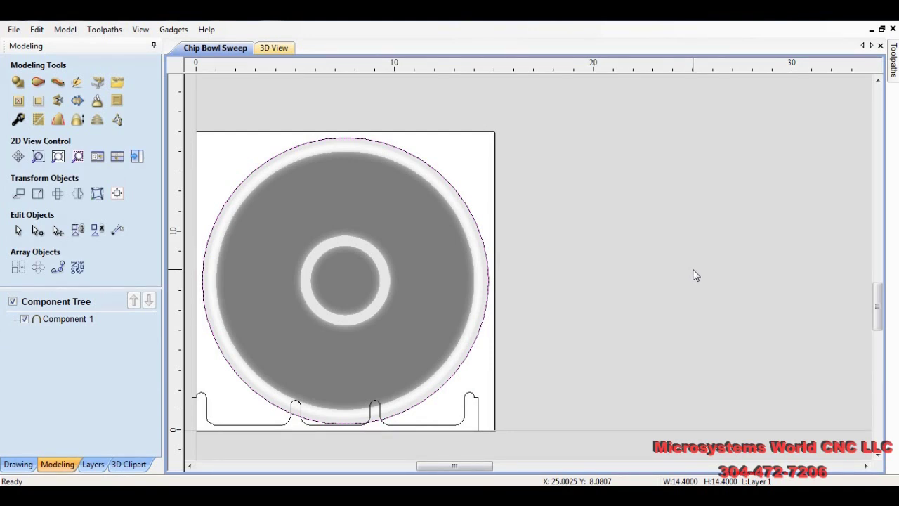
- Create and calculate 3D Roughing 1: 0.25-inch end mill, 0.03 allowance, raster along Y
{"action": "key", "text": "F12"}
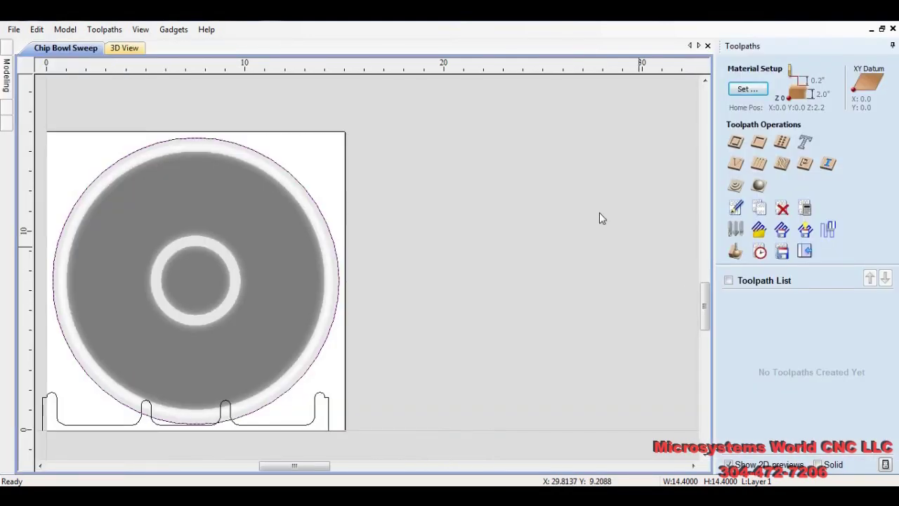
{"action": "left_click", "coordinate": [123, 48]}
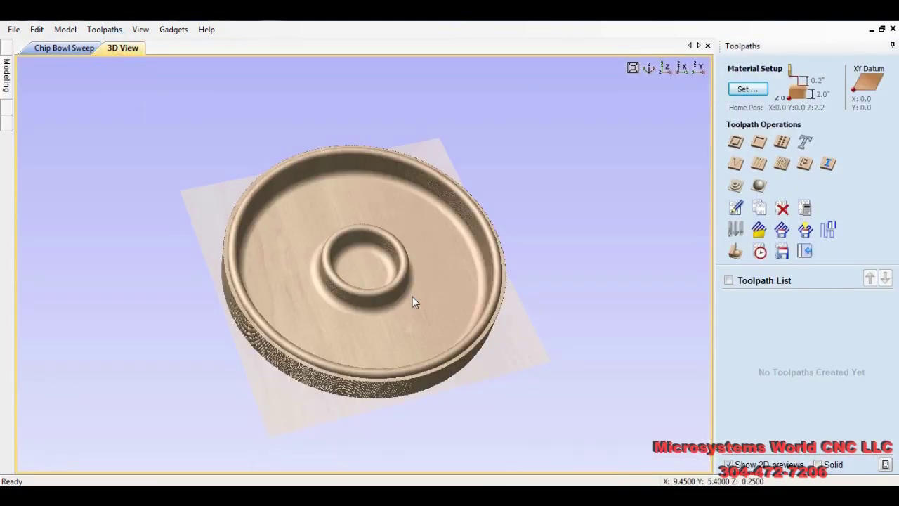
{"action": "scroll", "coordinate": [440, 321], "scroll_direction": "up", "scroll_amount": 3}
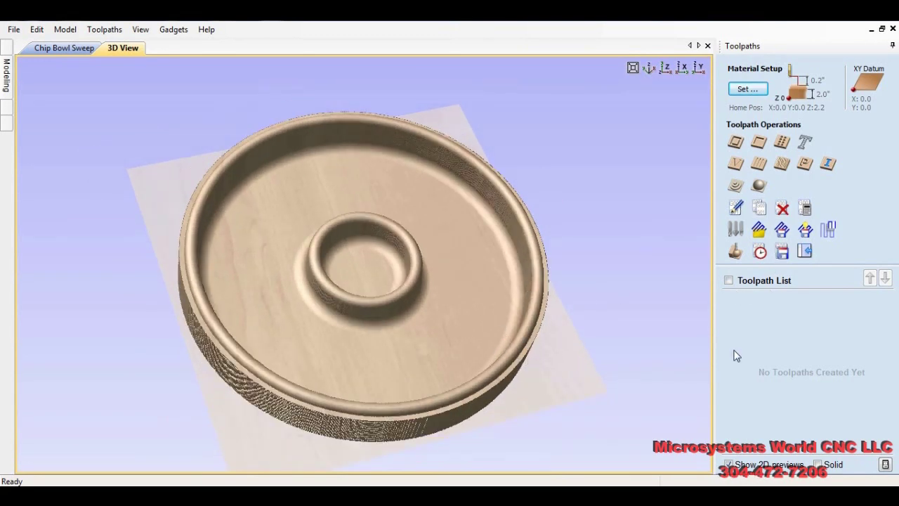
{"action": "left_click", "coordinate": [735, 187]}
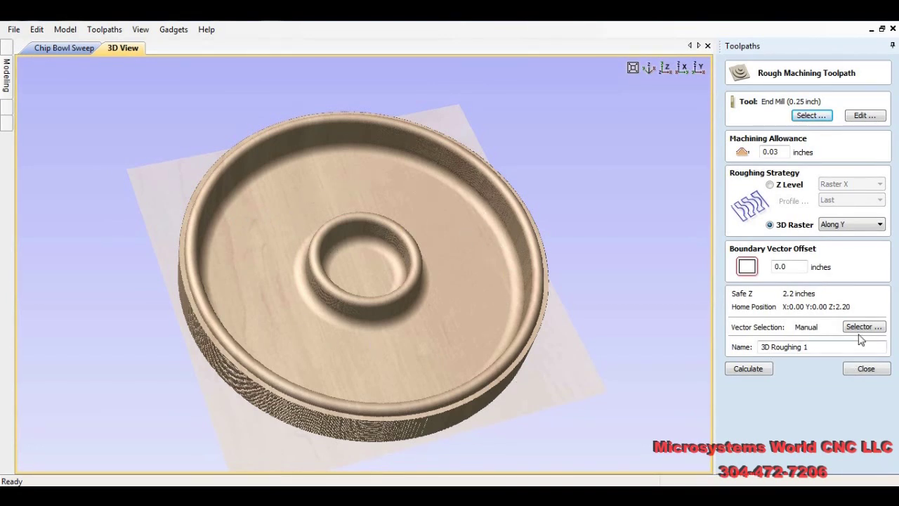
{"action": "left_click", "coordinate": [757, 372]}
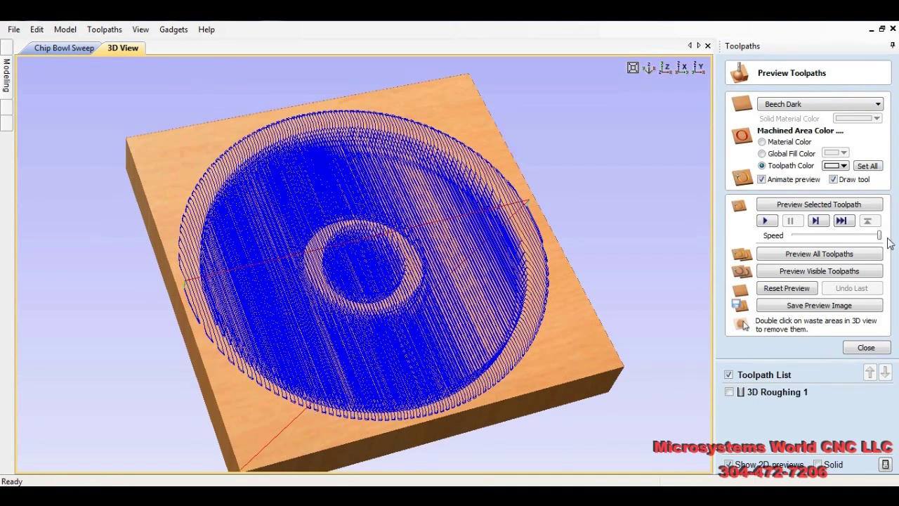
- Simulate the 3D Roughing 1 cut on the block, then leave the preview
{"action": "left_click", "coordinate": [785, 274]}
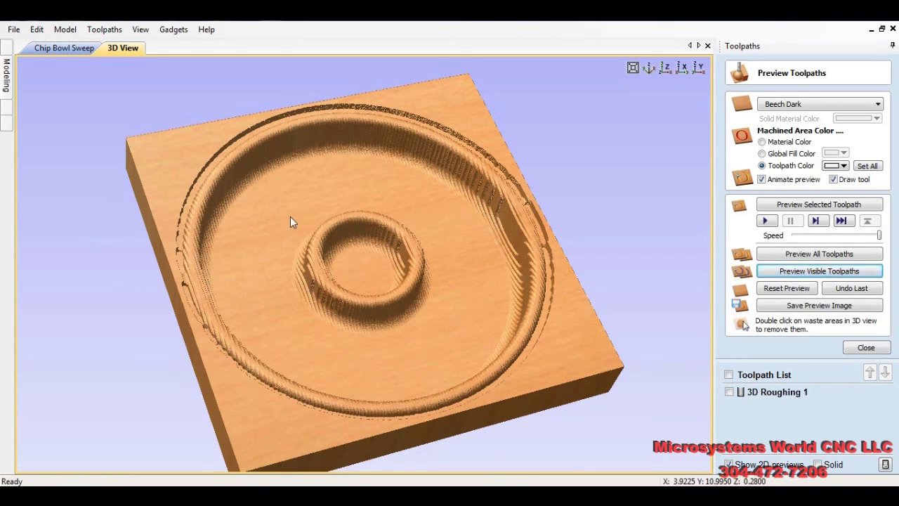
{"action": "left_click", "coordinate": [865, 349]}
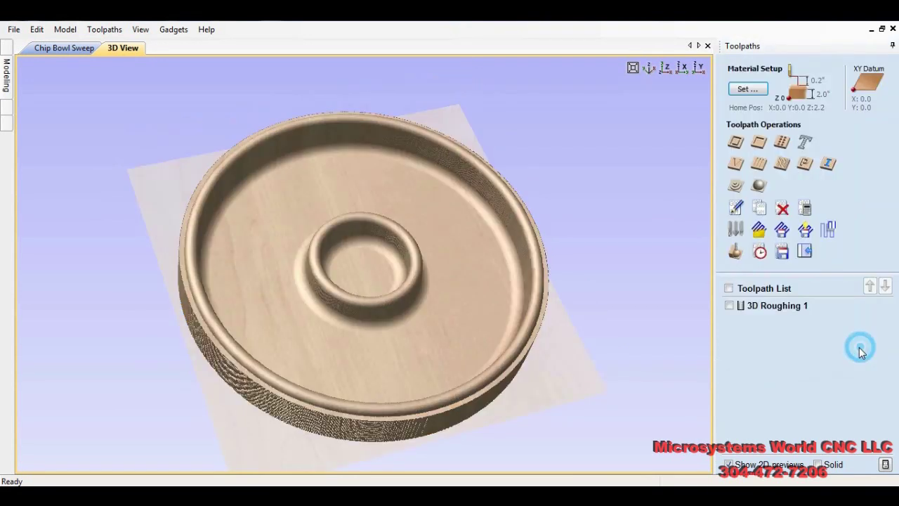
- Create and calculate 3D Finish 1, a 0.25-inch ball nose raster at 0 degrees
{"action": "left_click", "coordinate": [759, 186]}
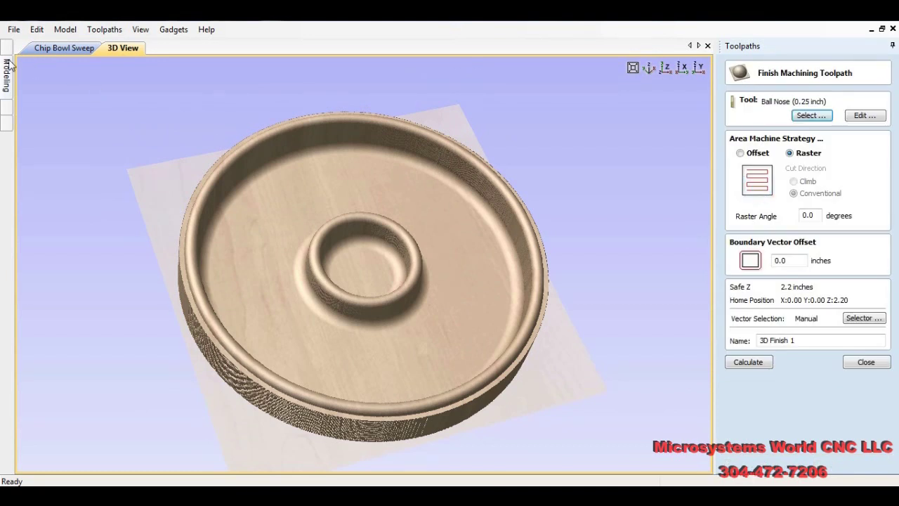
{"action": "left_click", "coordinate": [55, 49]}
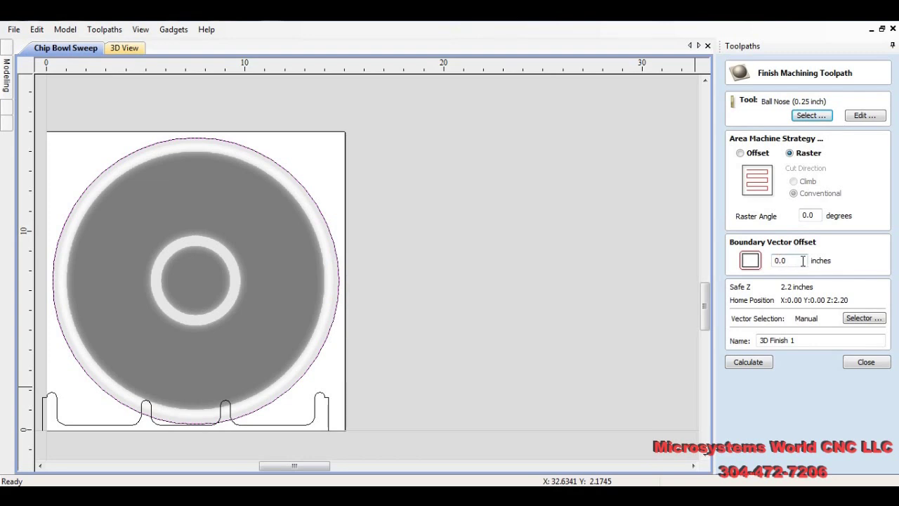
{"action": "left_click", "coordinate": [749, 362]}
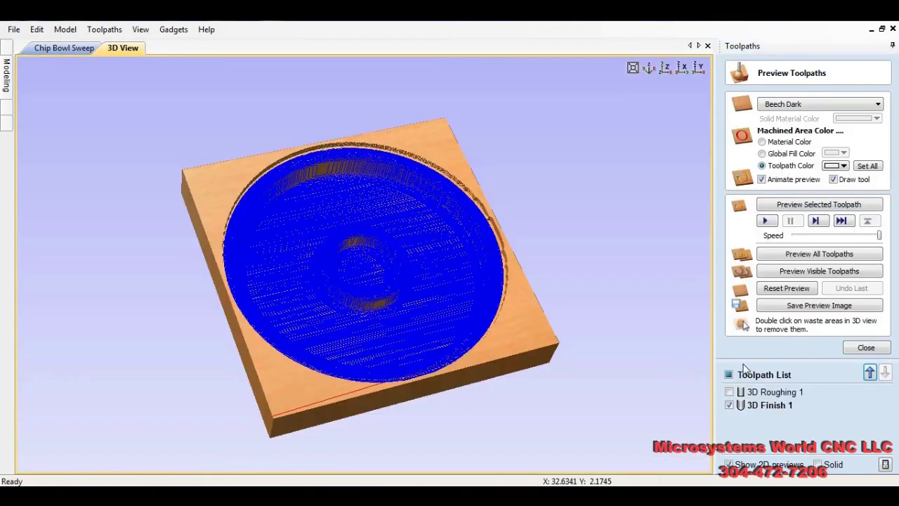
- Preview the 3D Finish 1 toolpath to animate the smooth finishing cut
{"action": "left_click", "coordinate": [797, 274]}
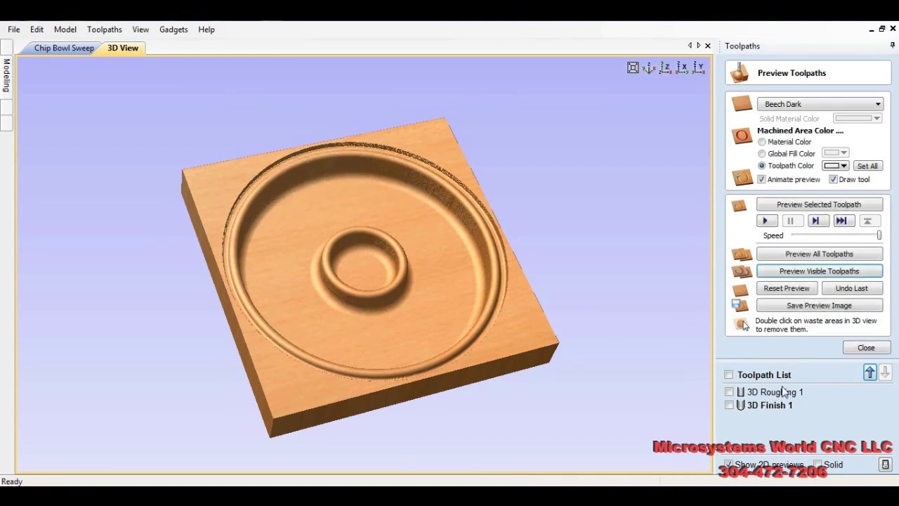
- Leave the preview and start a new 2D Profile toolpath with 2D and 3D views tiled
{"action": "left_click", "coordinate": [865, 348]}
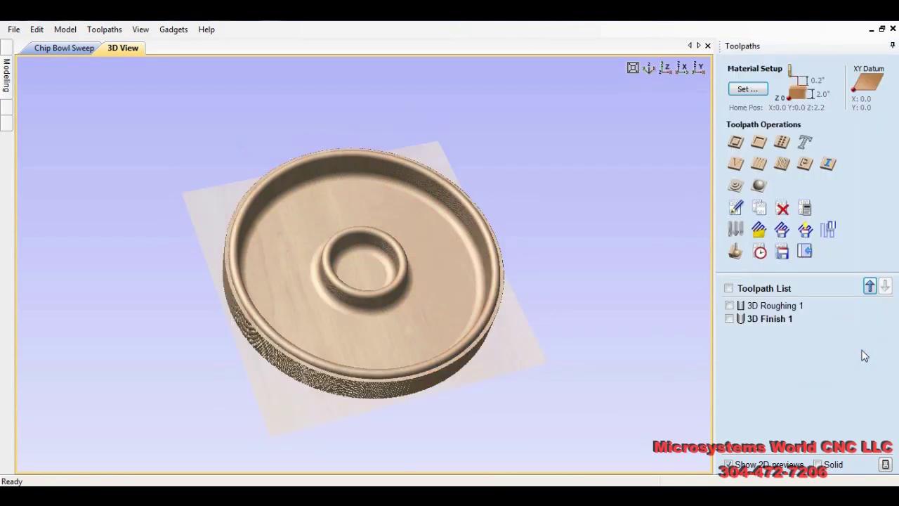
{"action": "left_click", "coordinate": [735, 141]}
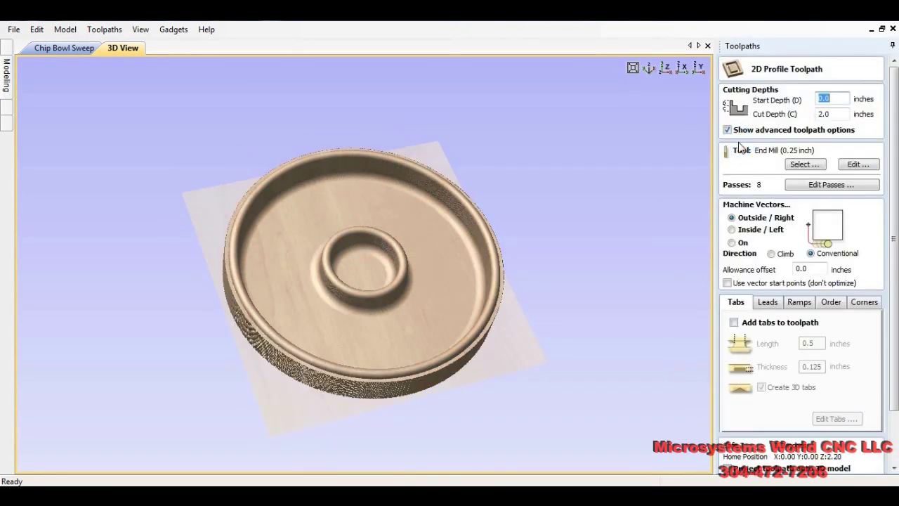
{"action": "left_click", "coordinate": [39, 48]}
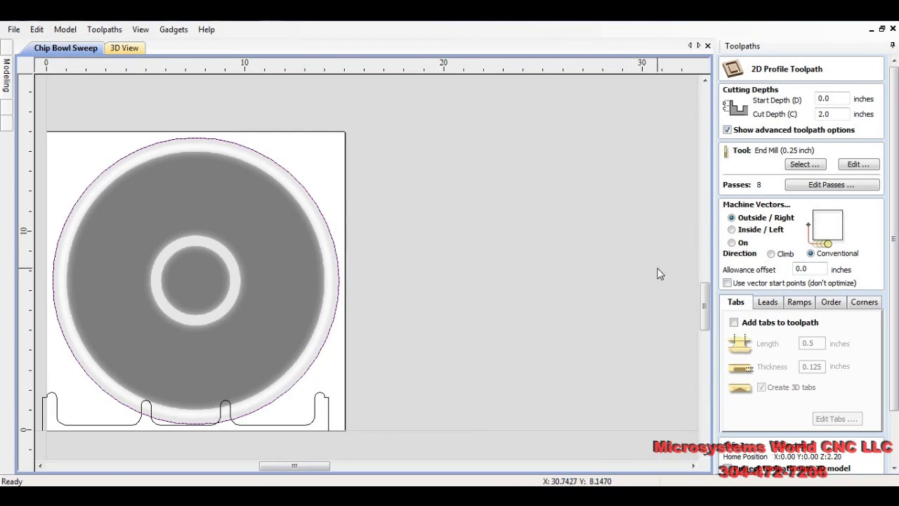
{"action": "key", "text": "F4"}
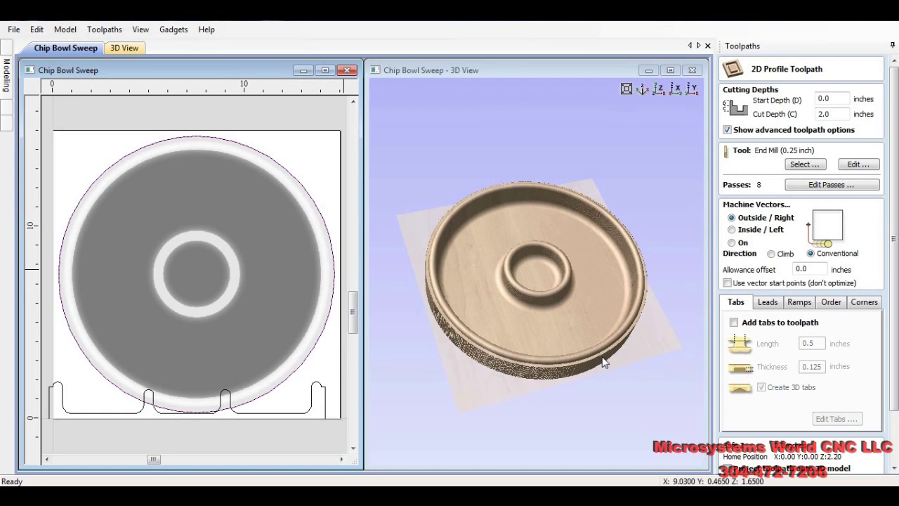
- Set the profile cut to 2.0-inch depth, outside, with a -.2 allowance offset
{"action": "double_click", "coordinate": [804, 269]}
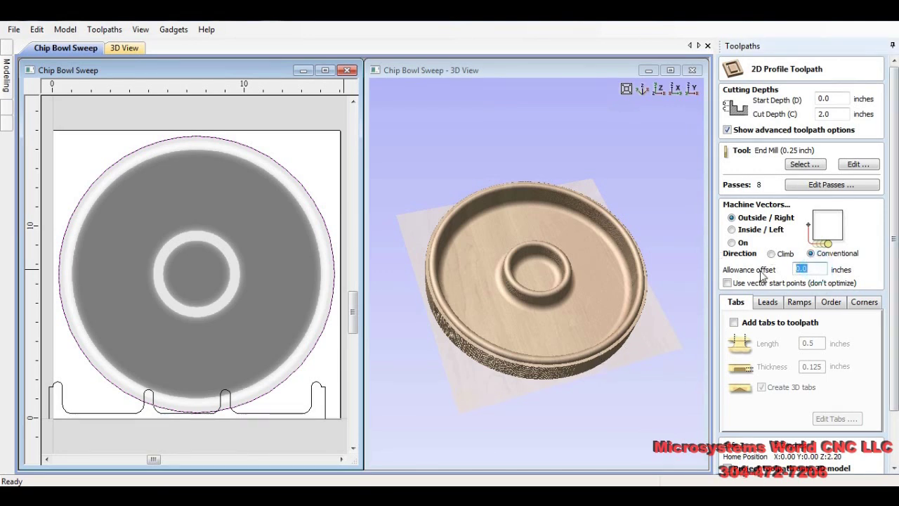
{"action": "type", "text": "-.2"}
{"action": "left_click", "coordinate": [576, 365]}
{"action": "scroll", "coordinate": [574, 362], "scroll_direction": "up", "scroll_amount": 3}
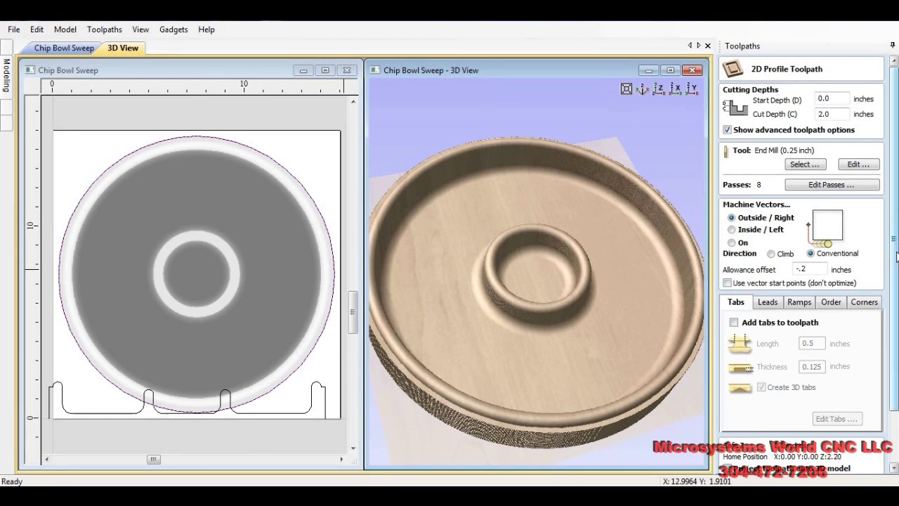
{"action": "scroll", "coordinate": [897, 258], "scroll_direction": "down", "scroll_amount": 3}
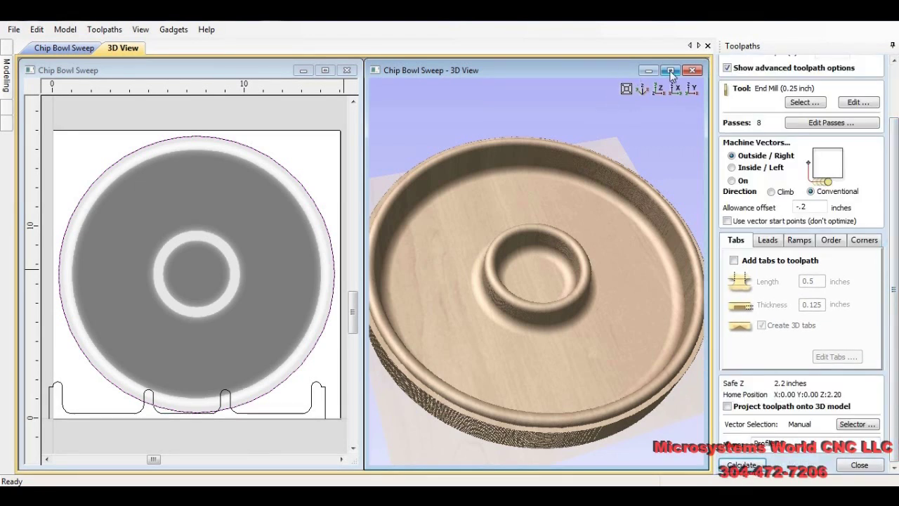
- Calculate Profile 1 and simulate its cut around the bowl's outer rim
{"action": "left_click", "coordinate": [325, 70]}
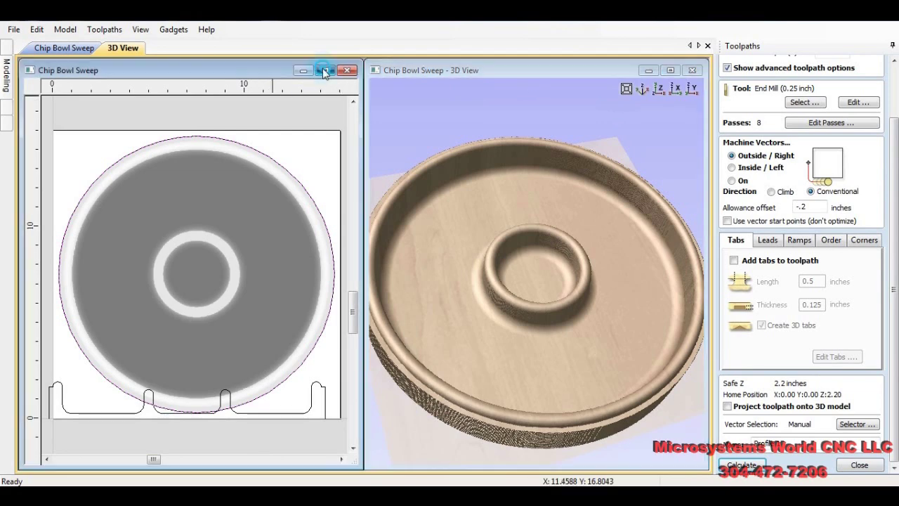
{"action": "left_click", "coordinate": [741, 465]}
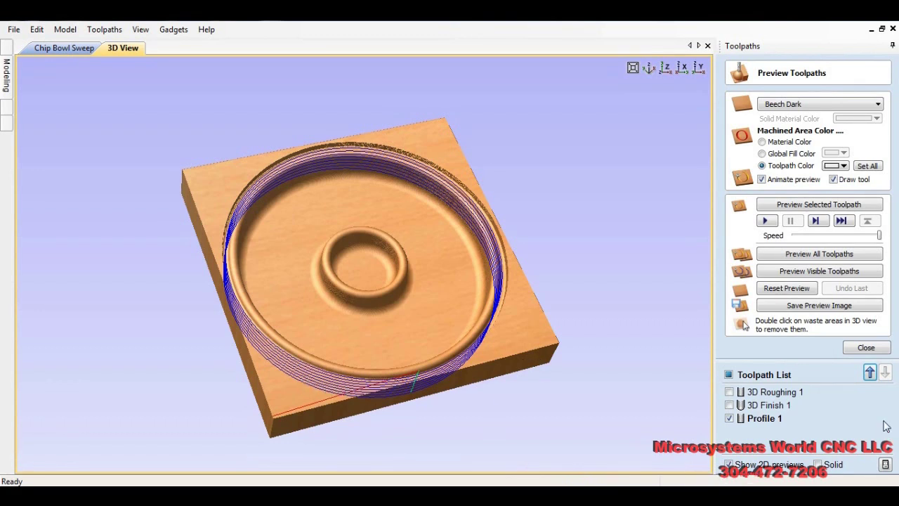
{"action": "left_click", "coordinate": [816, 272]}
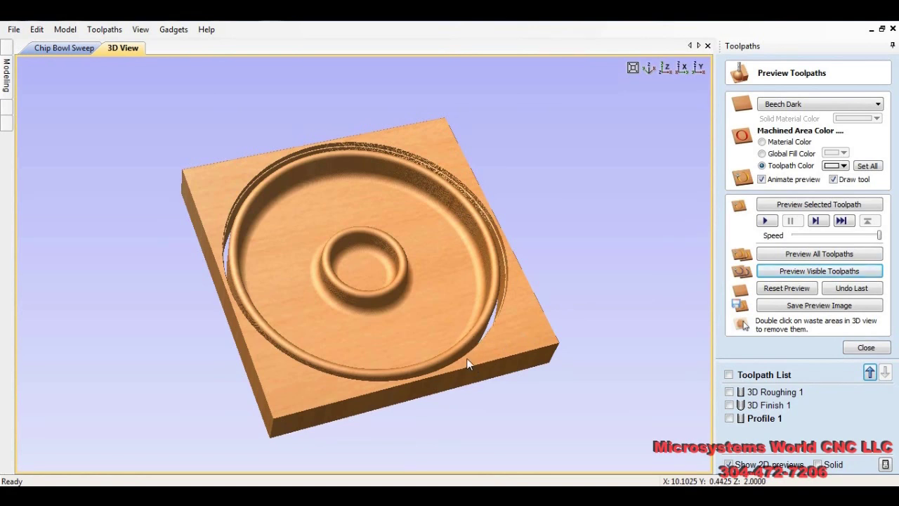
{"action": "scroll", "coordinate": [481, 352], "scroll_direction": "up", "scroll_amount": 4}
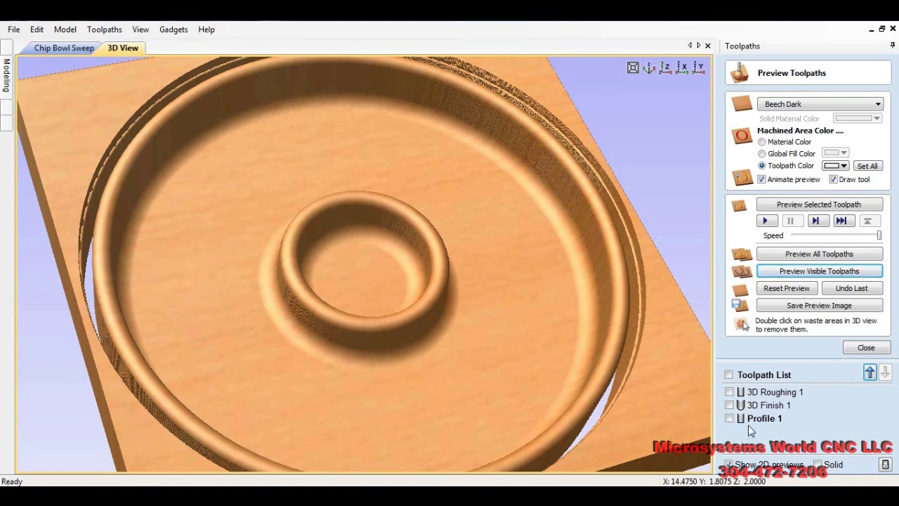
- Clear the waste block around the bowl, then zoom and tilt the view to inspect the bowl
{"action": "double_click", "coordinate": [671, 414]}
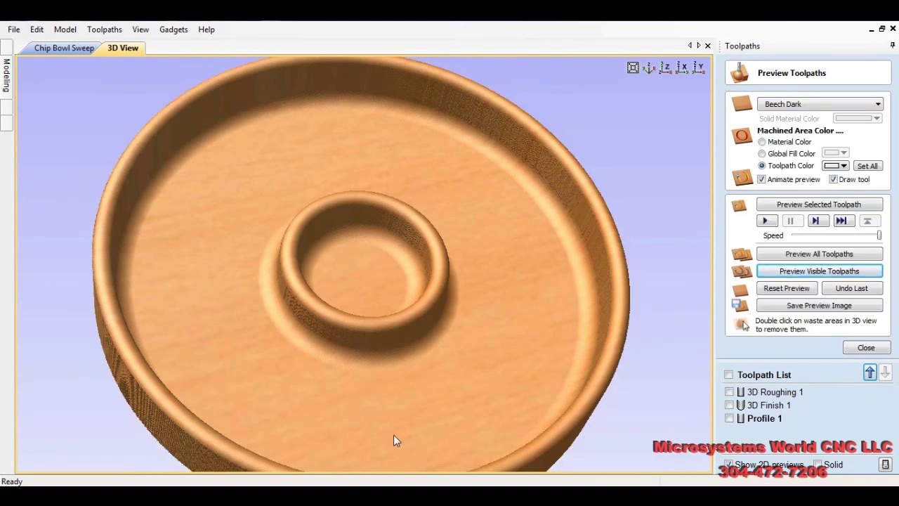
{"action": "scroll", "coordinate": [194, 396], "scroll_direction": "down", "scroll_amount": 2}
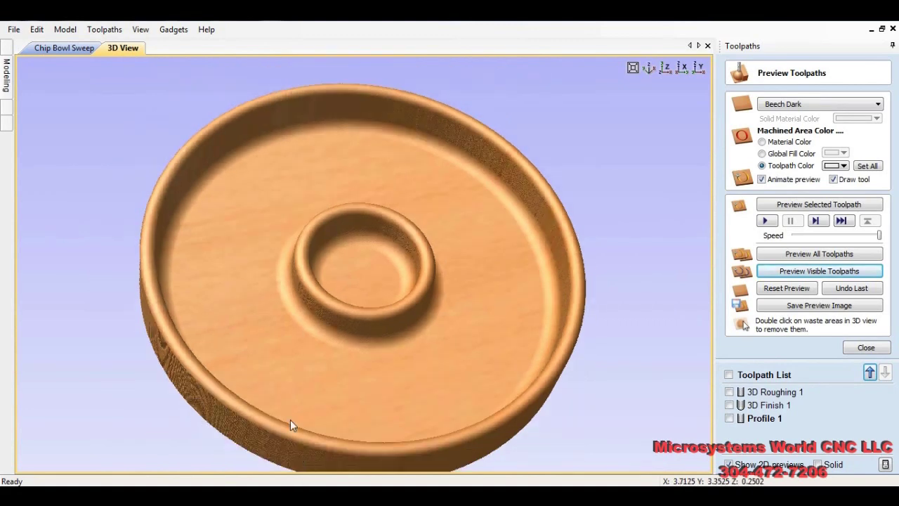
{"action": "left_click", "coordinate": [285, 445]}
{"action": "left_click_drag", "start_coordinate": [303, 437], "coordinate": [416, 449]}
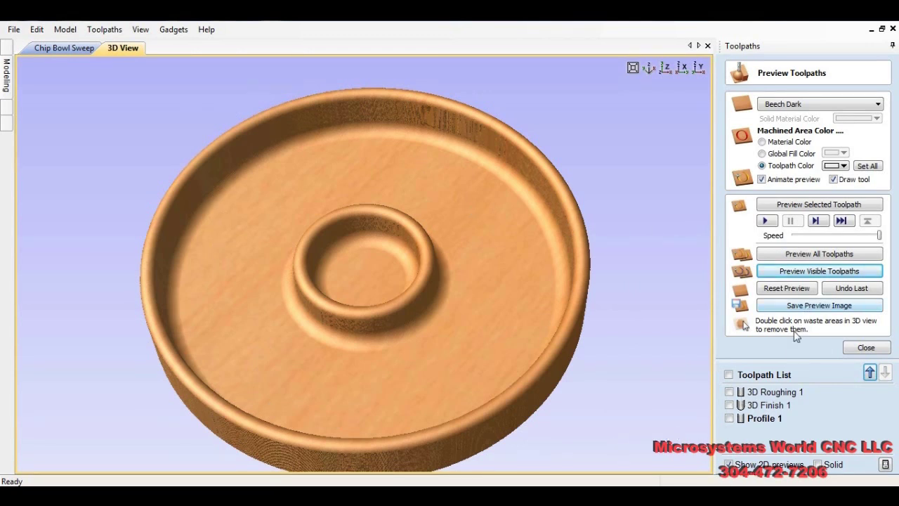
- Save the roughing, finishing and profile toolpaths as Chip Bowl Sweep.tap for WinCNC ATC, overwriting it
{"action": "left_click", "coordinate": [864, 349]}
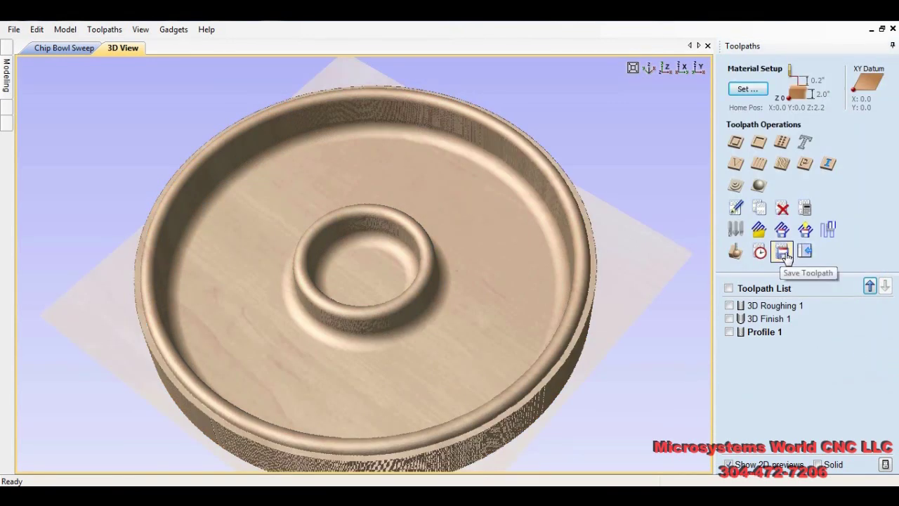
{"action": "left_click", "coordinate": [784, 253]}
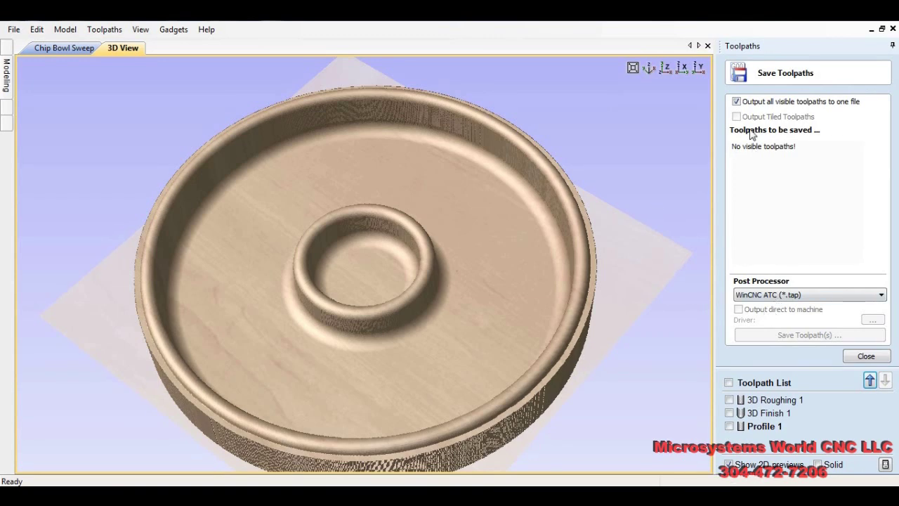
{"action": "left_click", "coordinate": [728, 383]}
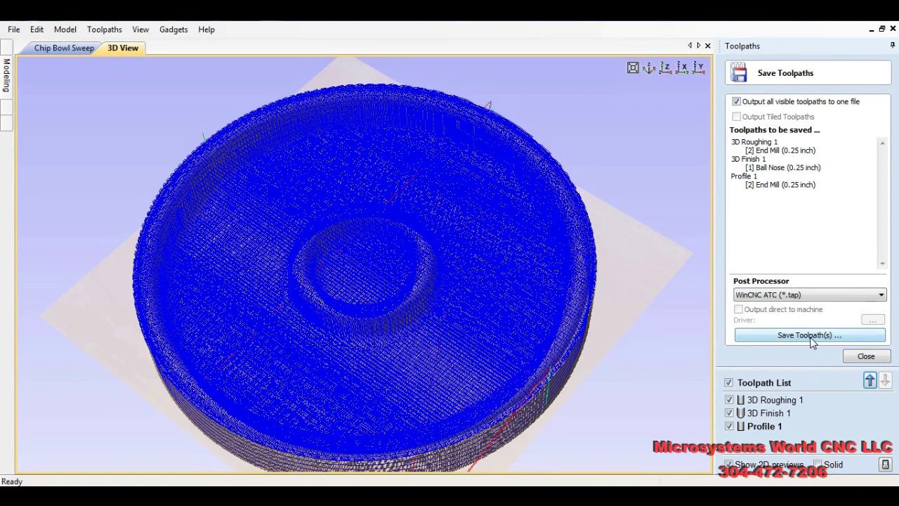
{"action": "left_click", "coordinate": [810, 335]}
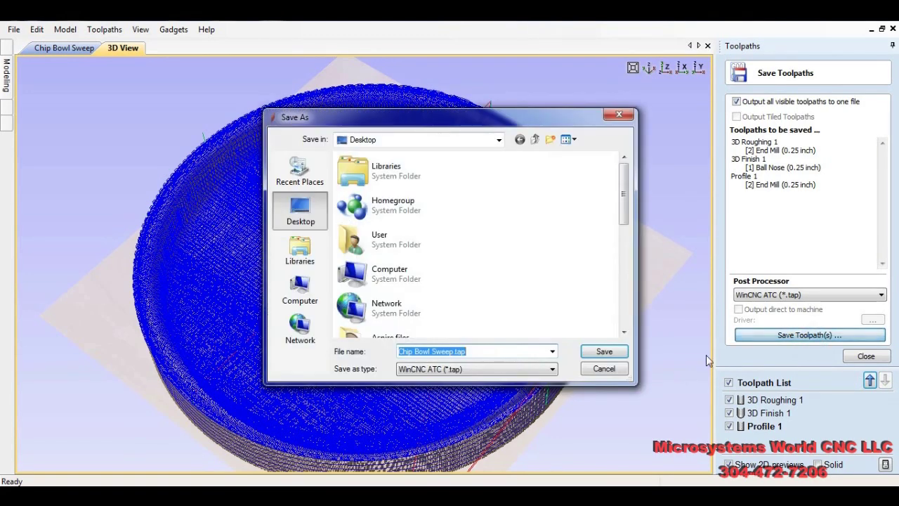
{"action": "left_click", "coordinate": [607, 352]}
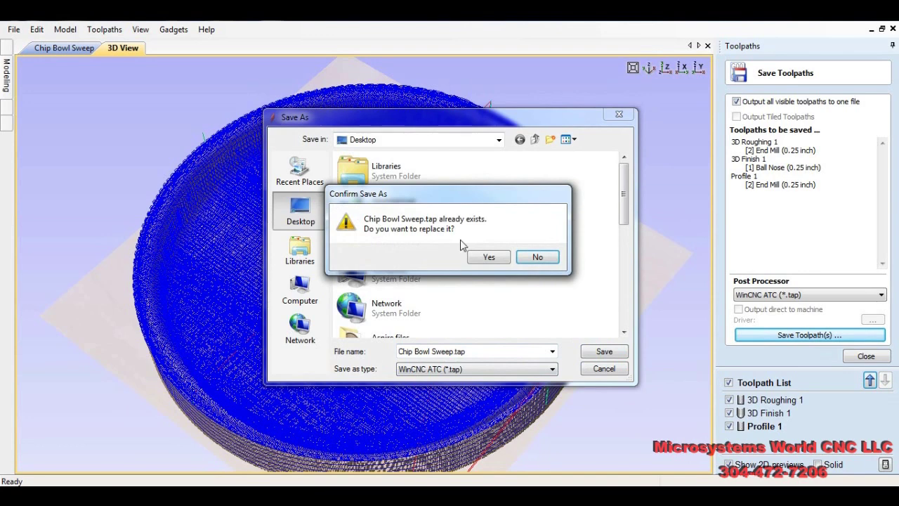
{"action": "left_click", "coordinate": [488, 257]}
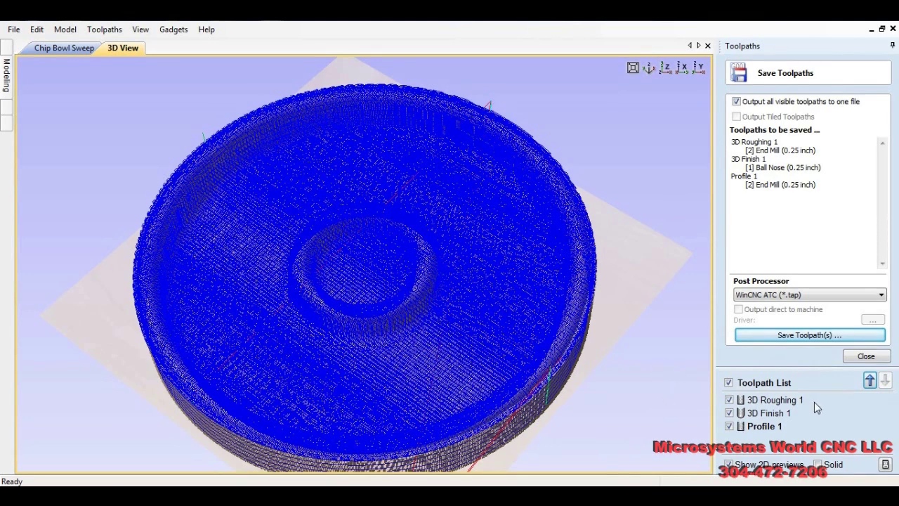
- Untick the Toolpath List master checkbox to hide all three toolpaths
{"action": "left_click", "coordinate": [728, 382]}
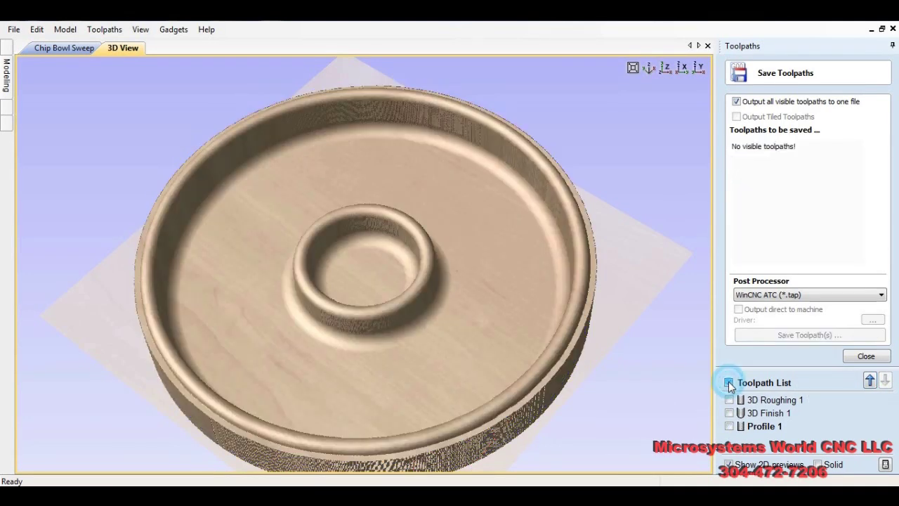